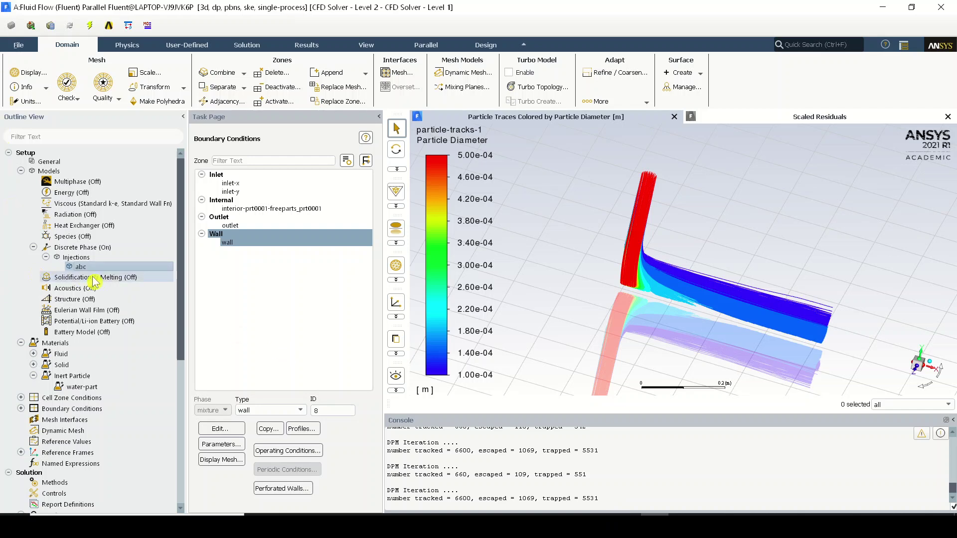
# Disable the Discrete Random Walk Model in the turbulent dispersion settings of injection abc
pyautogui.doubleClick(154, 266)
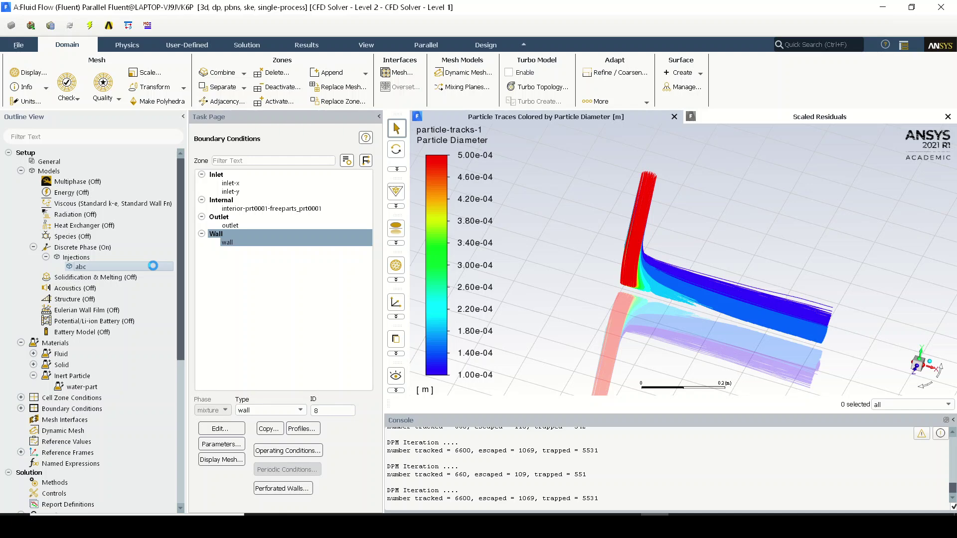
pyautogui.moveTo(442, 53); pyautogui.dragTo(332, 31)
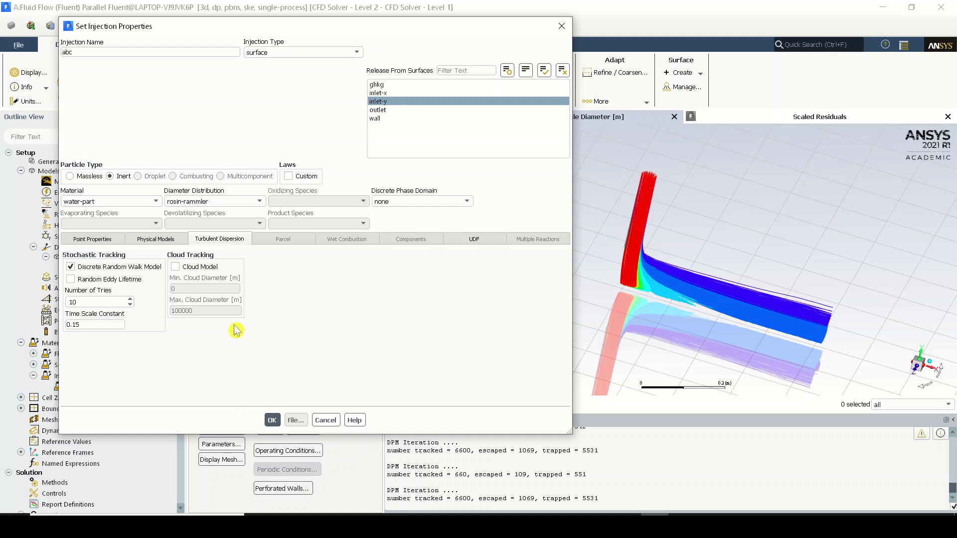
pyautogui.scroll(2, 580, 503)
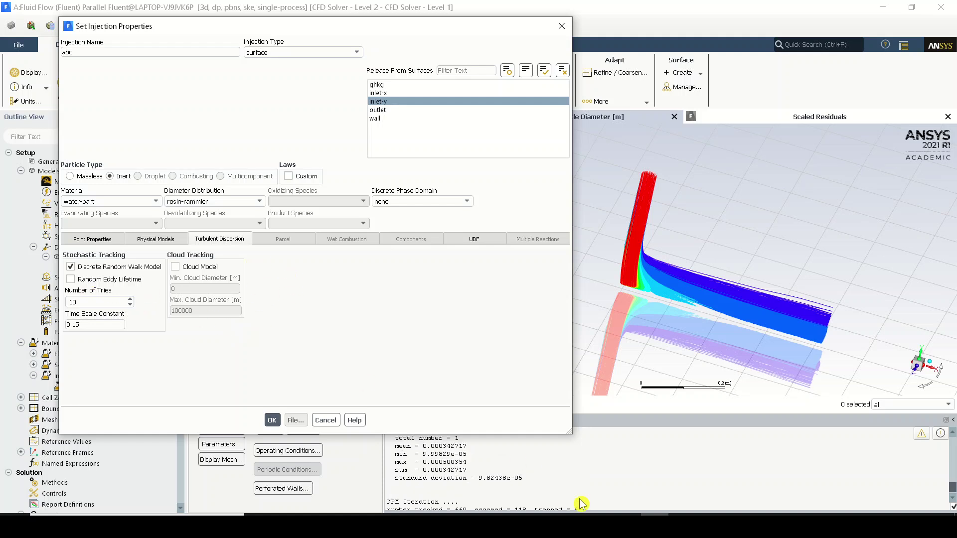
pyautogui.click(150, 266)
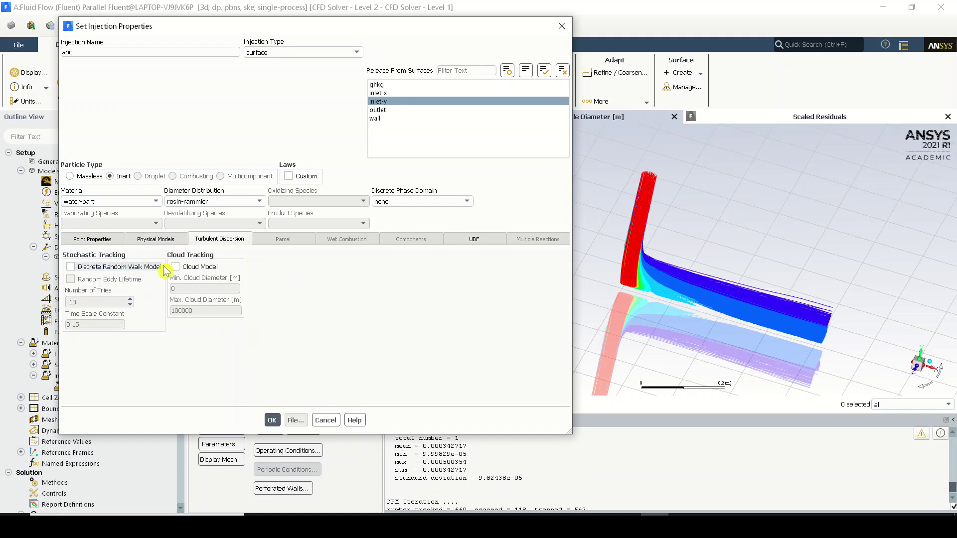
pyautogui.click(277, 428)
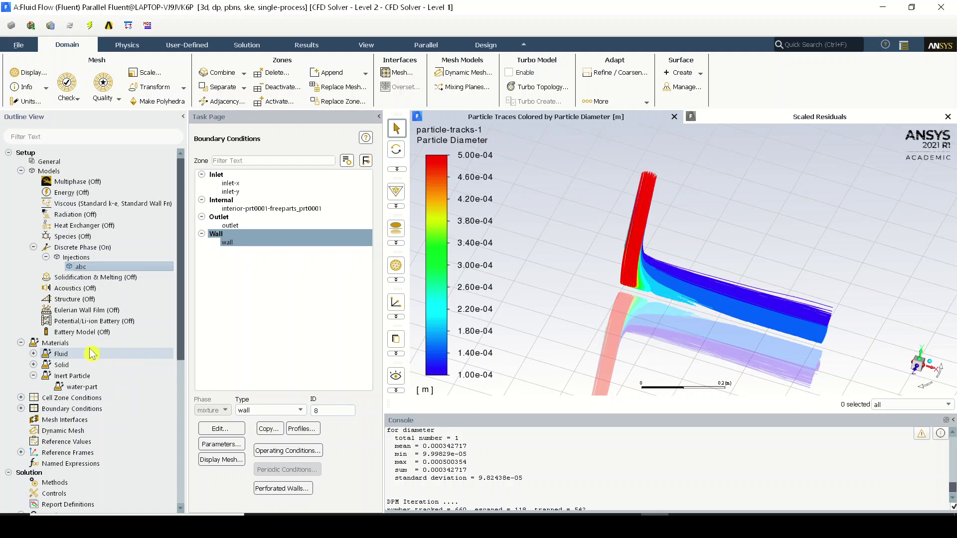
pyautogui.doubleClick(108, 271)
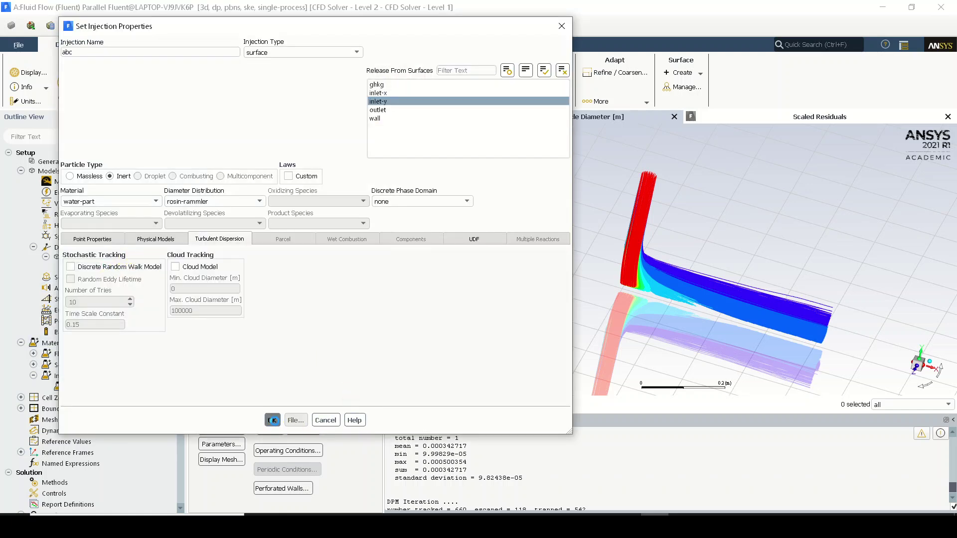
pyautogui.click(272, 420)
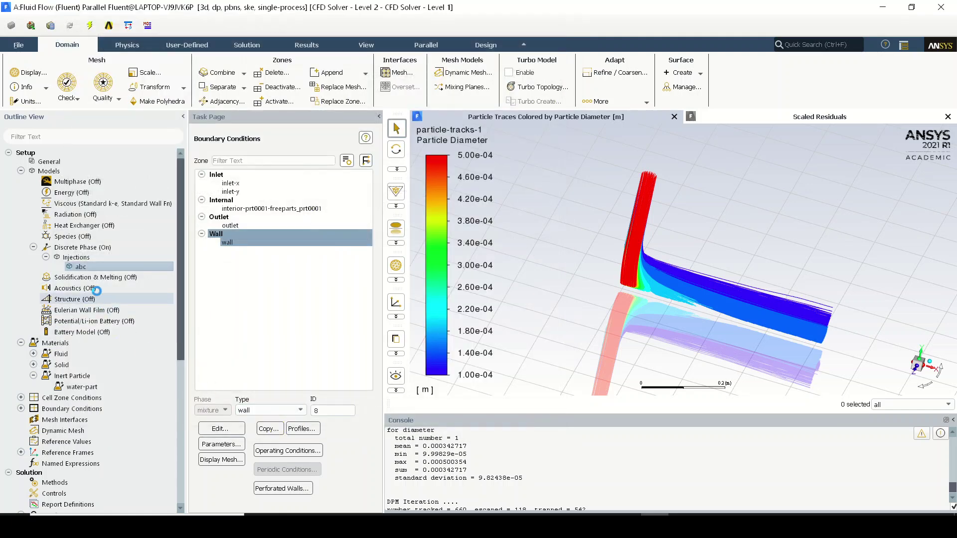
# Enable interaction with the continuous phase in the Discrete Phase Model and set the DPM iteration interval to 1
pyautogui.doubleClick(107, 249)
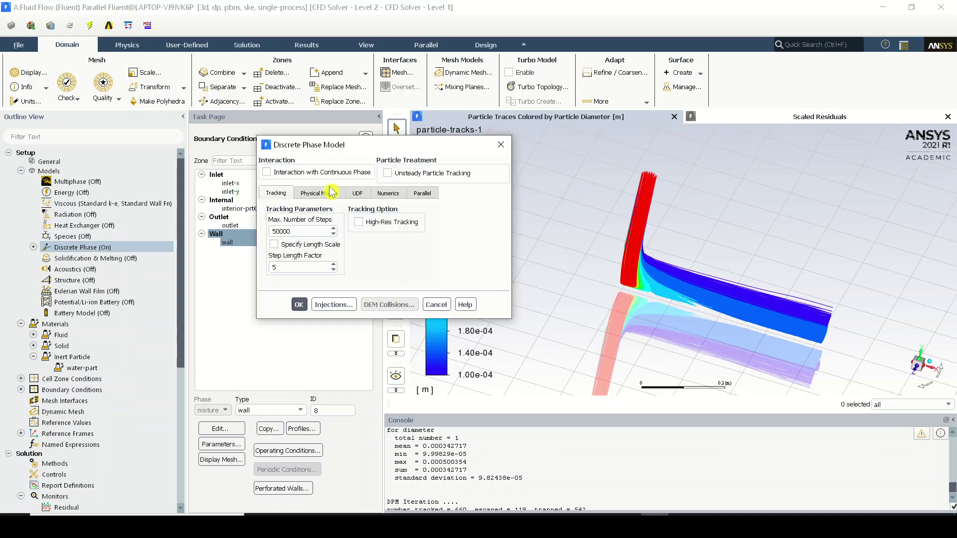
pyautogui.click(324, 172)
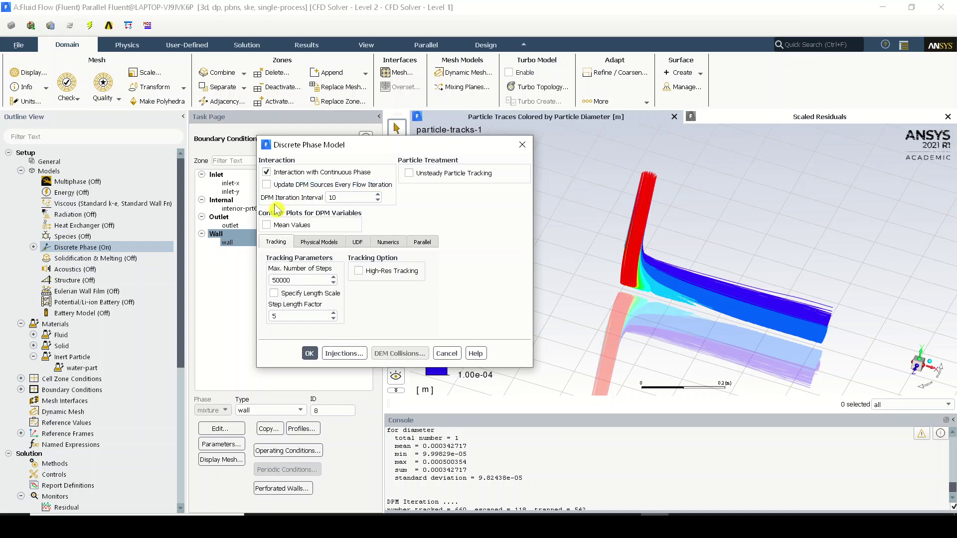
pyautogui.click(353, 201)
pyautogui.press('BackSpace')
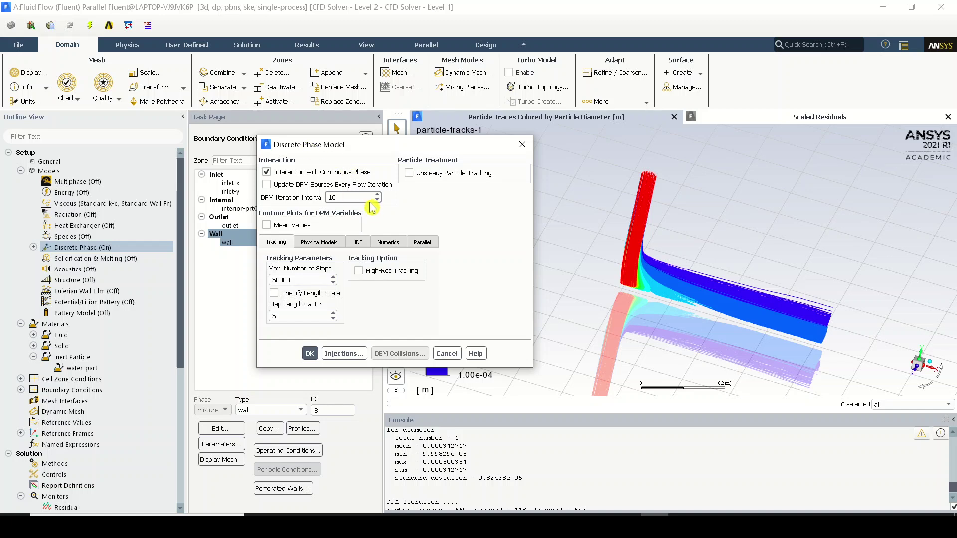
pyautogui.moveTo(369, 198); pyautogui.dragTo(280, 201)
pyautogui.write('1')
# Enable the Erosion/Accretion physical model for the discrete phase and apply the model settings
pyautogui.click(319, 242)
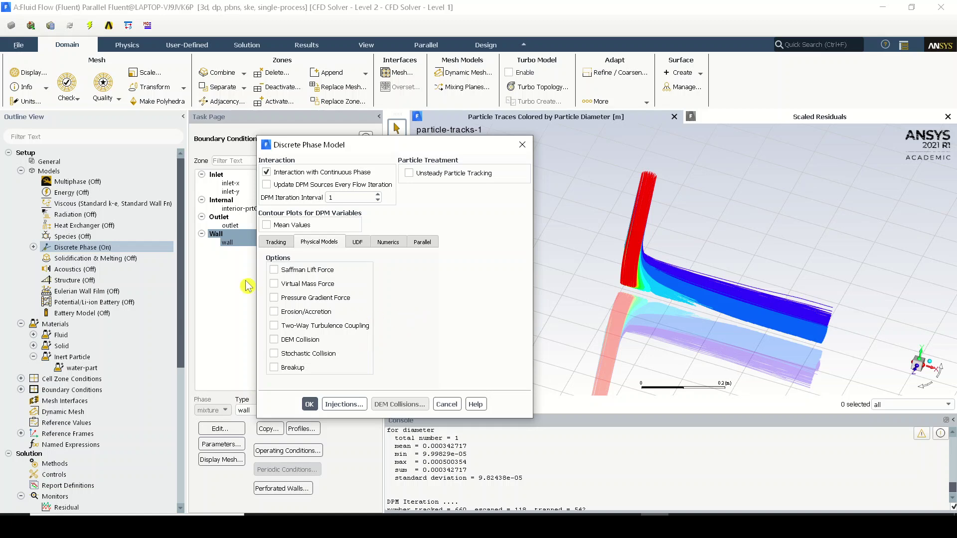
pyautogui.click(300, 313)
pyautogui.click(310, 406)
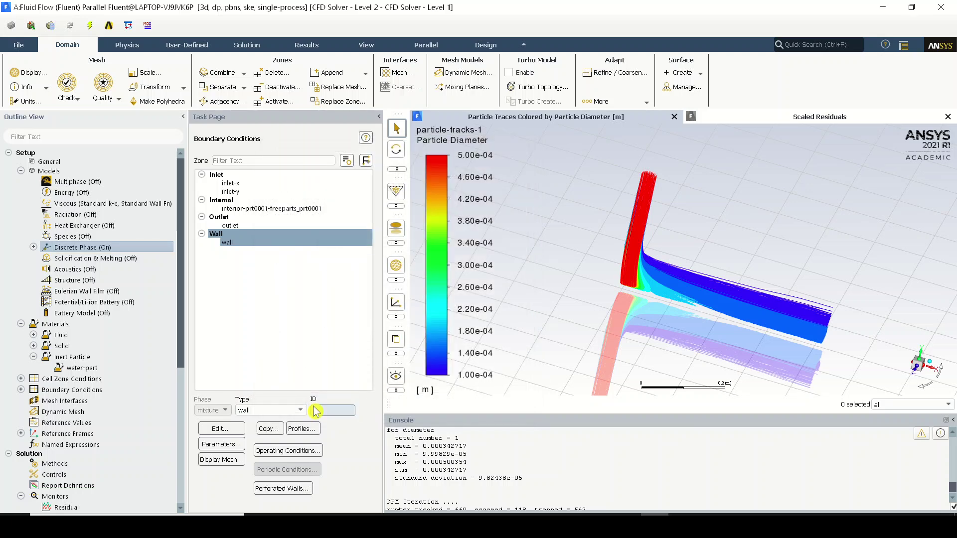
# Run the calculation for 1 iteration, using the settings changes for the current calculation only
pyautogui.scroll(-5, 89, 443)
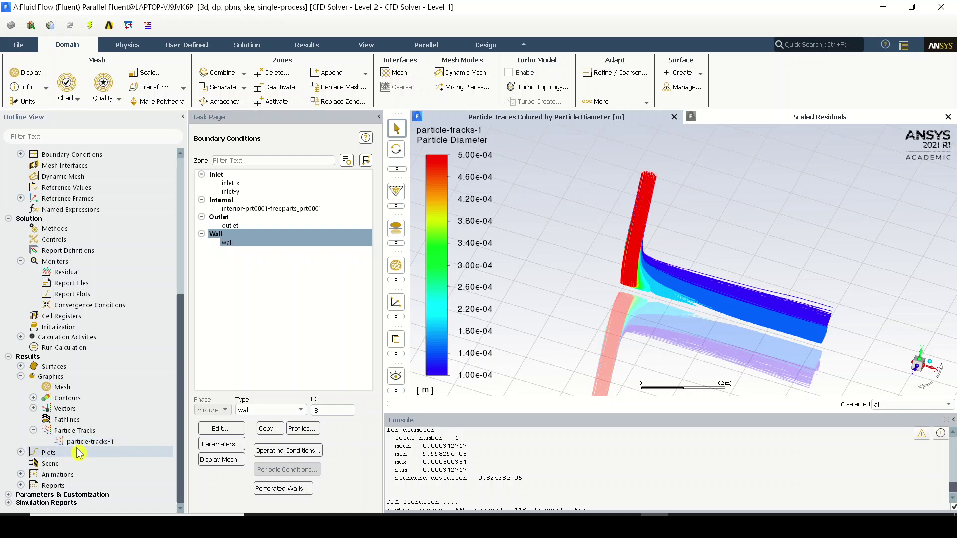
pyautogui.doubleClick(113, 349)
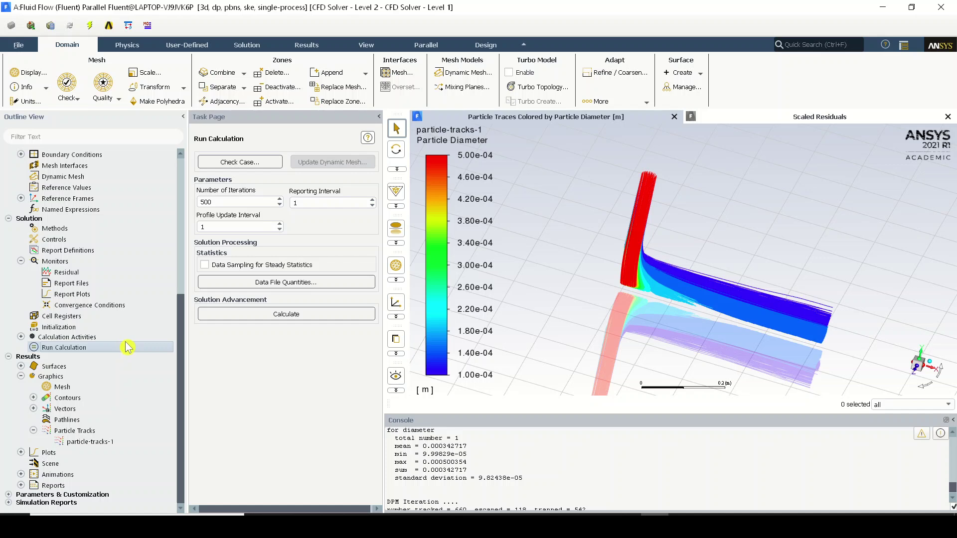
pyautogui.doubleClick(225, 205)
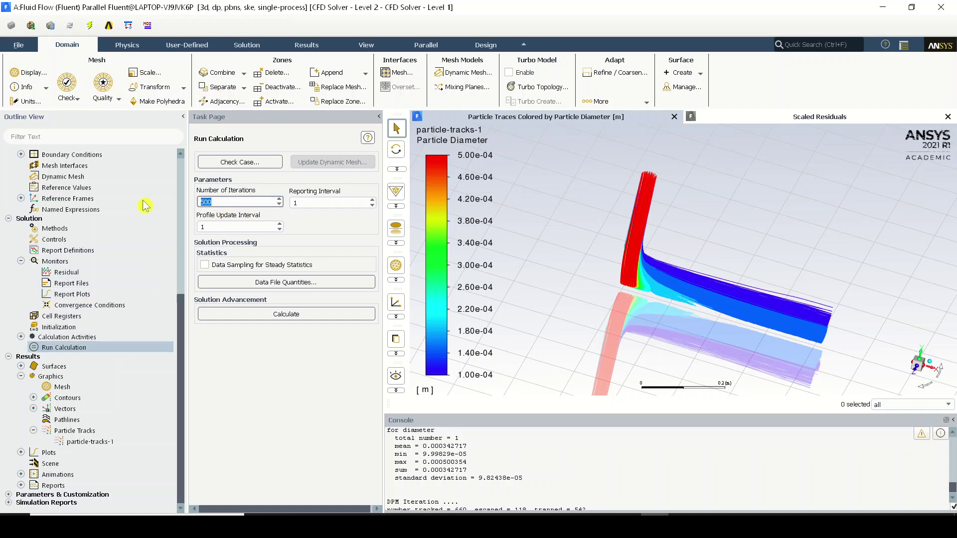
pyautogui.write('1')
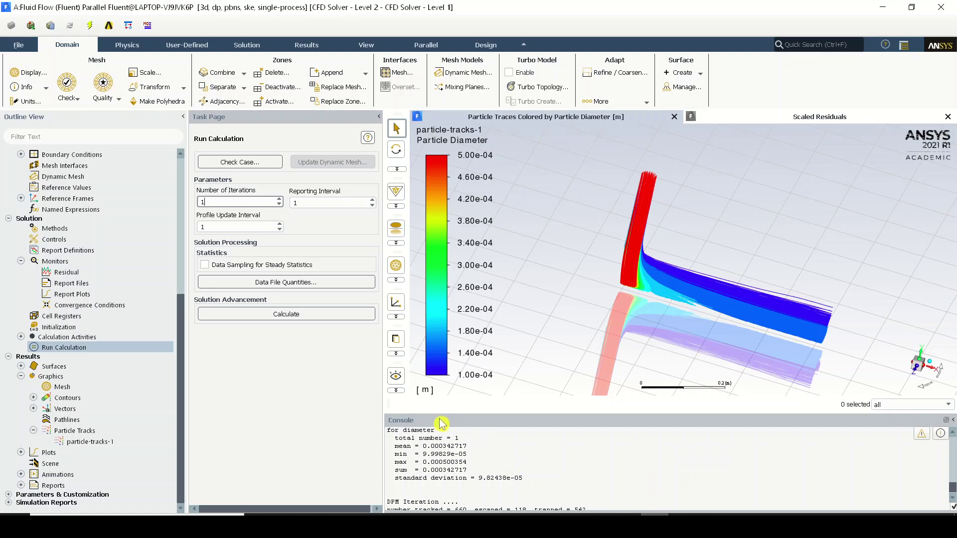
pyautogui.click(279, 314)
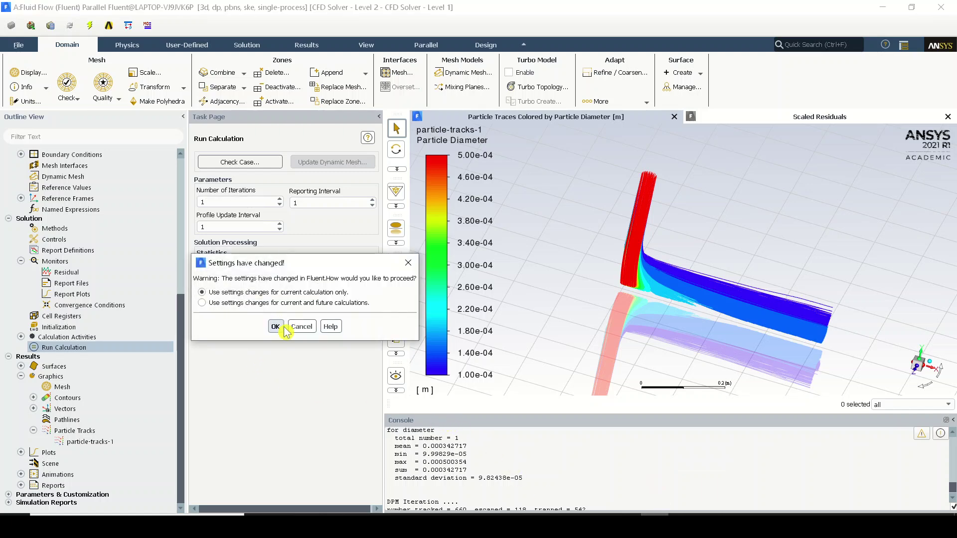
pyautogui.click(282, 327)
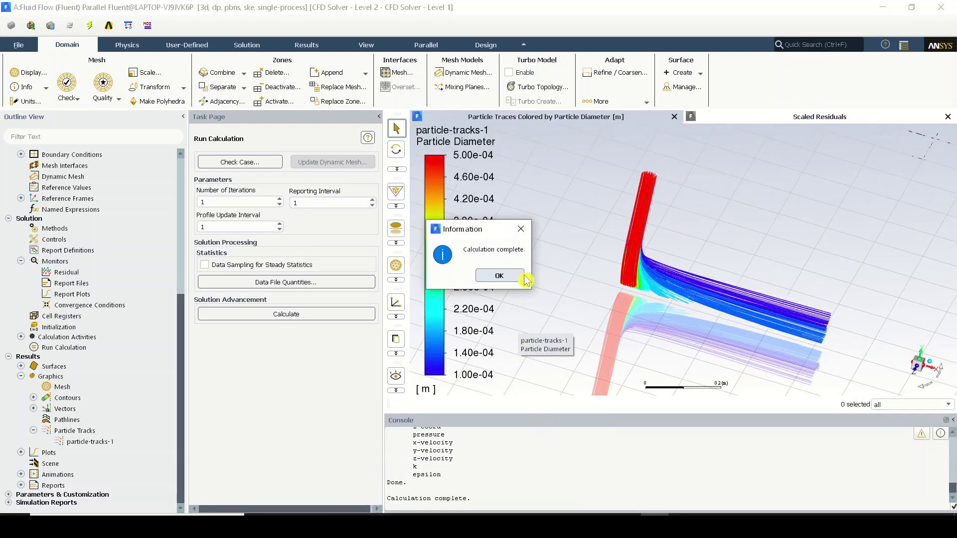
pyautogui.click(513, 275)
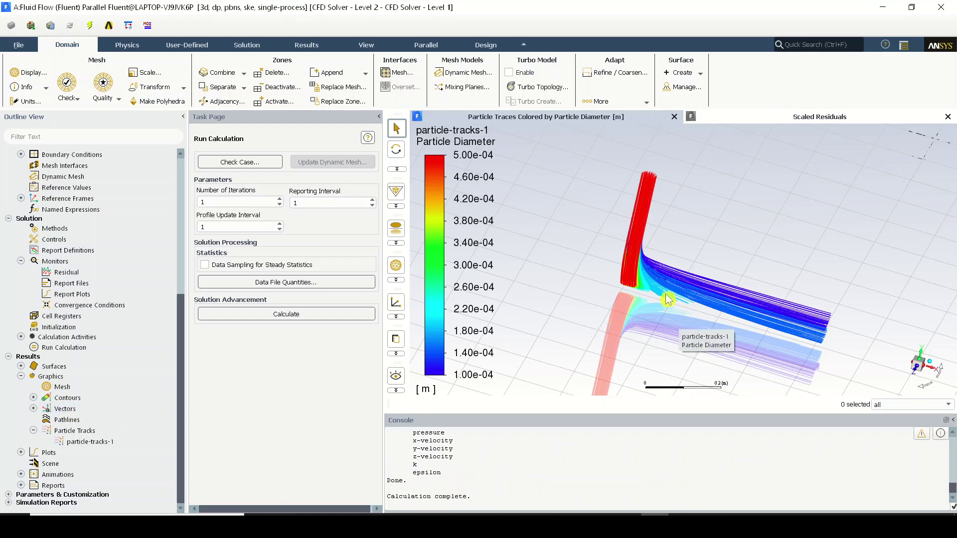
# Change contour-1 to show the discrete phase variable DPM Erosion Rate (Generic) on the wall surface only, and display it
pyautogui.moveTo(652, 327)
pyautogui.mouseDown()
pyautogui.moveTo(758, 245)
pyautogui.moveTo(744, 282)
pyautogui.moveTo(534, 336)
pyautogui.mouseUp()
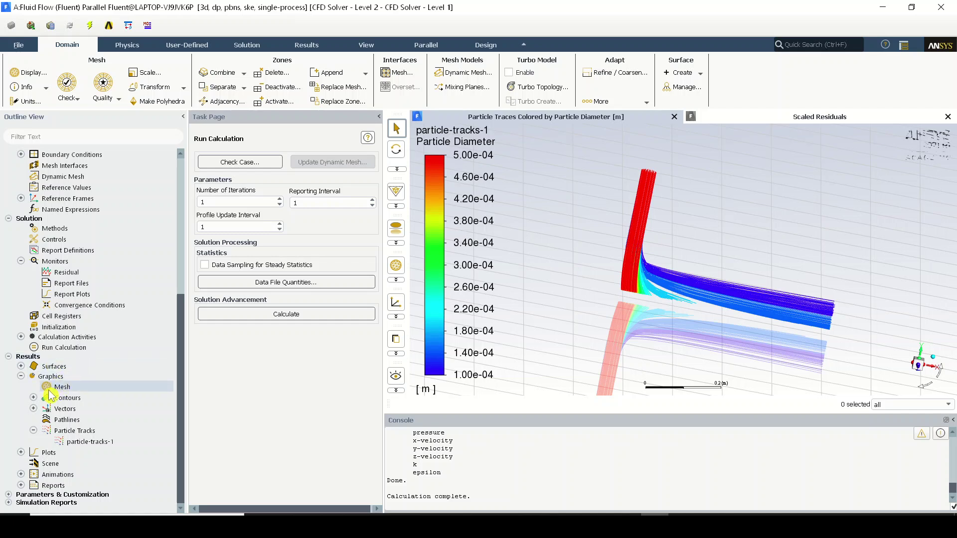
pyautogui.click(34, 398)
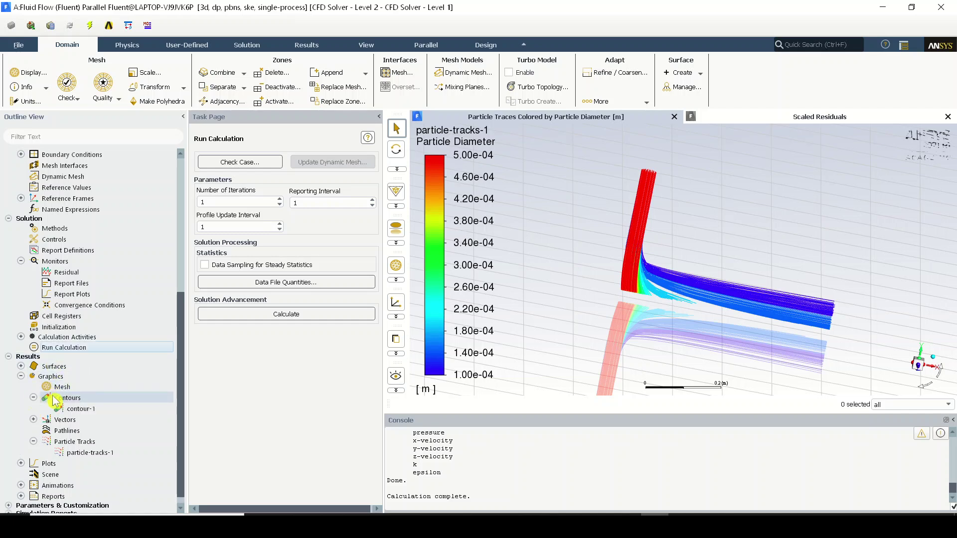
pyautogui.click(85, 410)
pyautogui.doubleClick(84, 408)
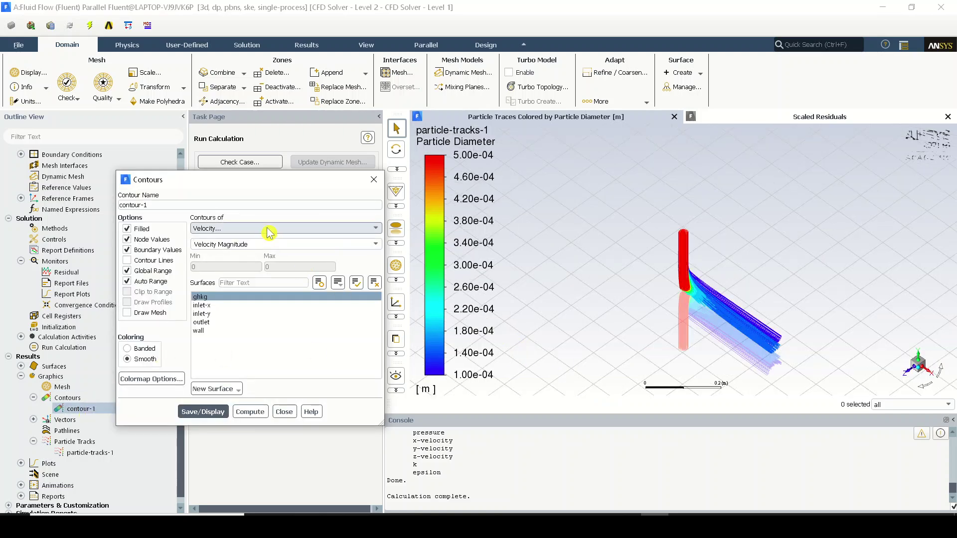
pyautogui.click(270, 233)
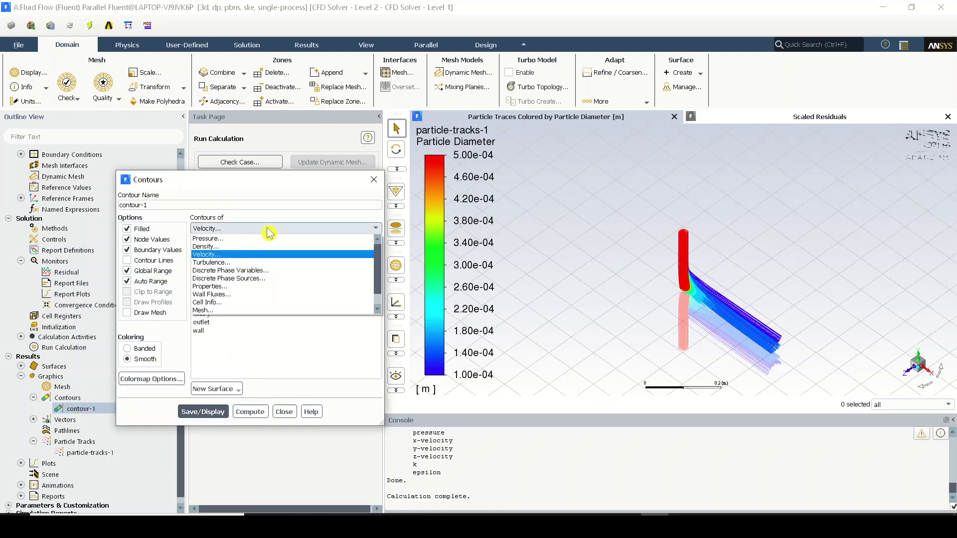
pyautogui.click(263, 271)
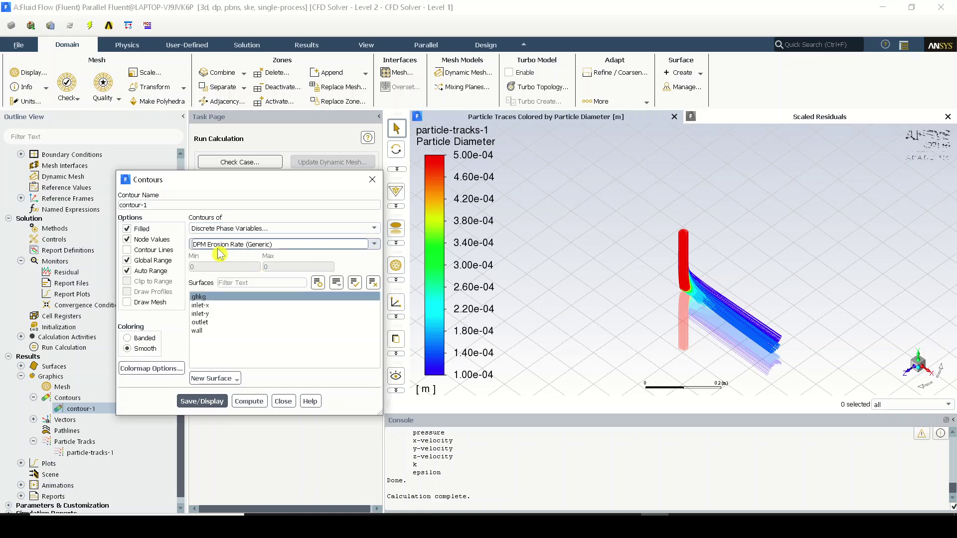
pyautogui.click(228, 298)
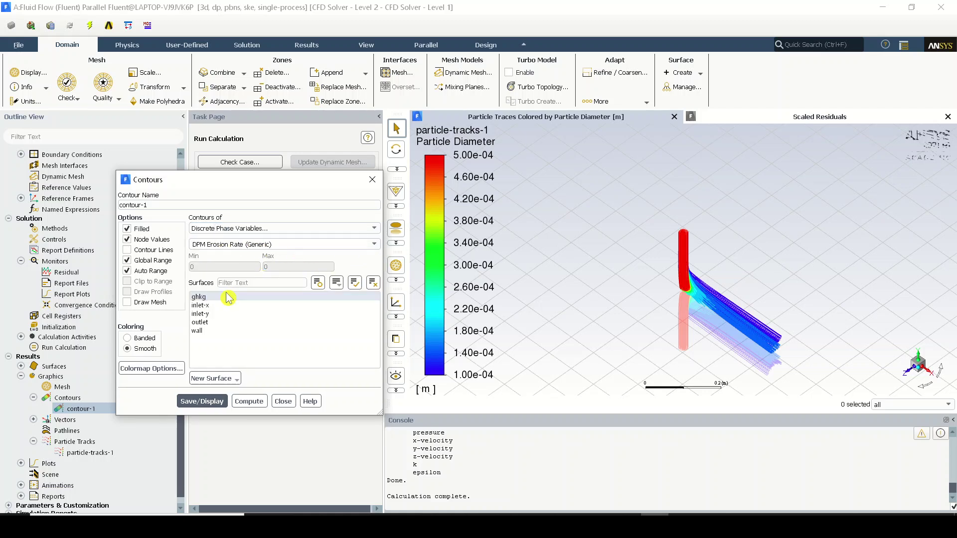
pyautogui.click(220, 332)
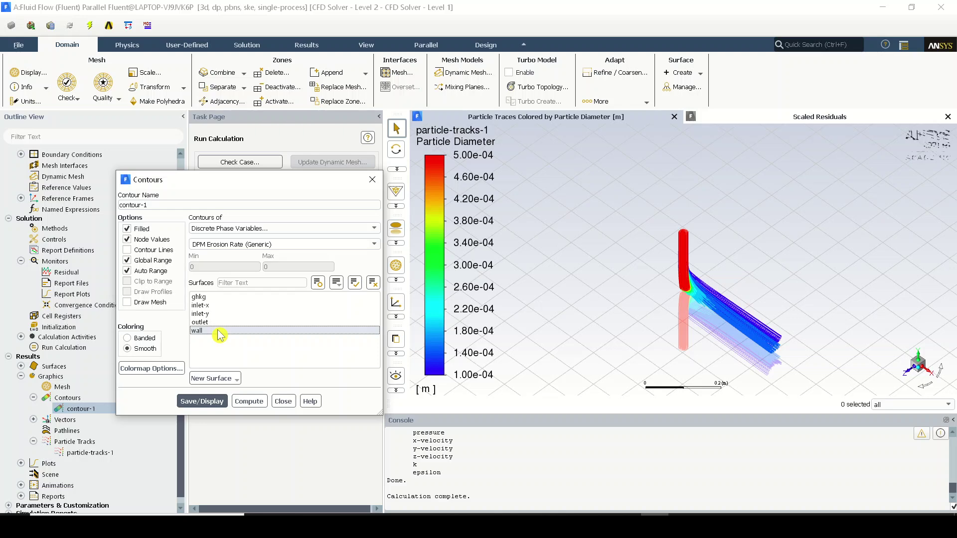
pyautogui.click(210, 400)
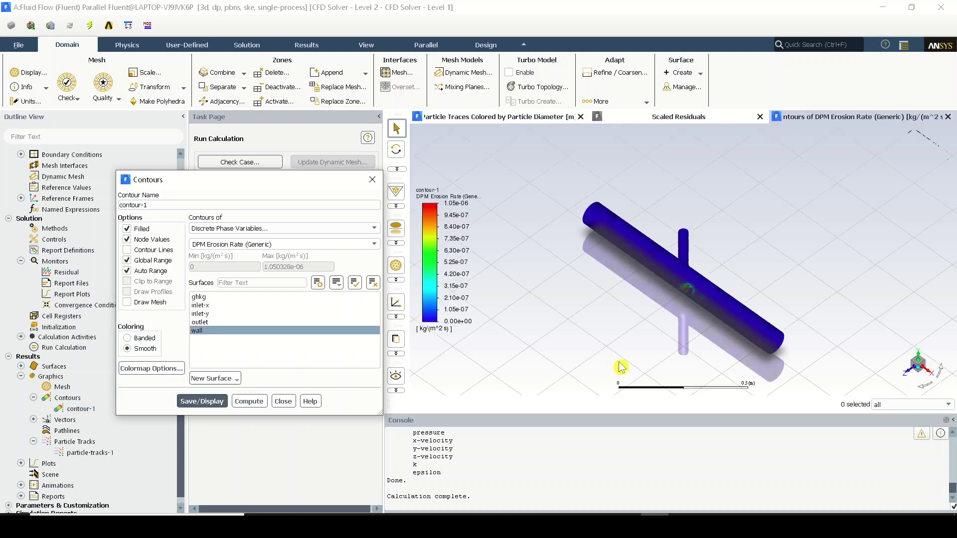
# Examine the erosion rate contours on the pipe wall opposite the branch inlet, and close the contour settings
pyautogui.moveTo(620, 368); pyautogui.dragTo(695, 316)
pyautogui.scroll(3, 697, 302)
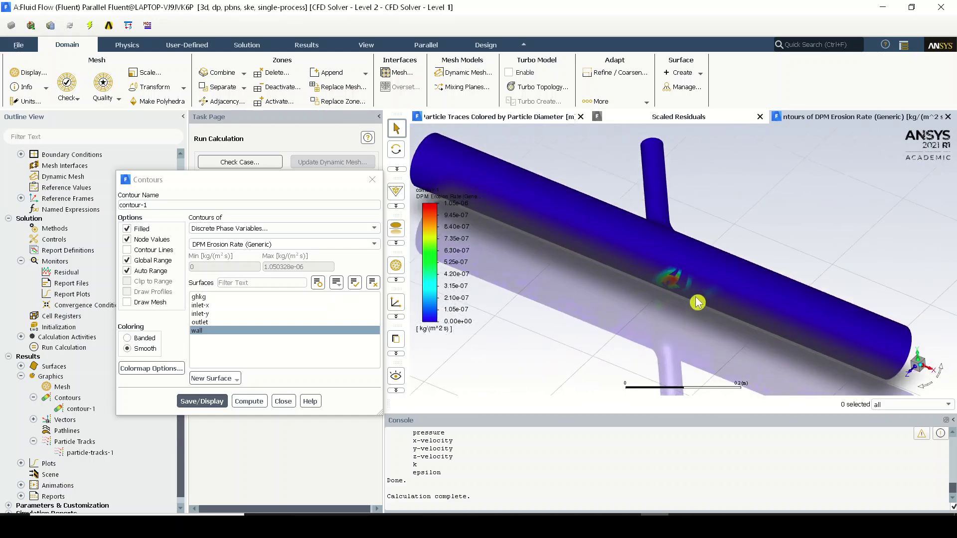
pyautogui.scroll(5, 697, 303)
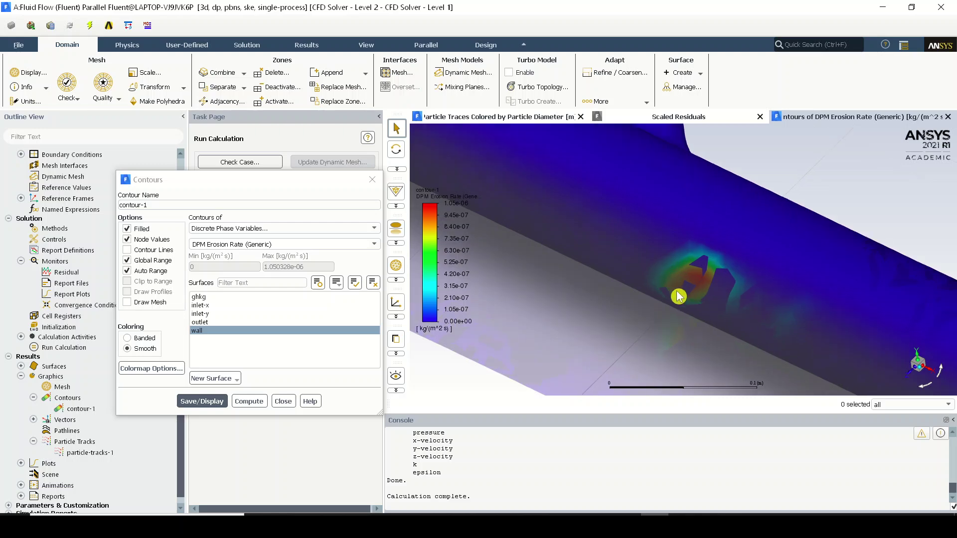
pyautogui.scroll(2, 678, 296)
pyautogui.scroll(2, 735, 291)
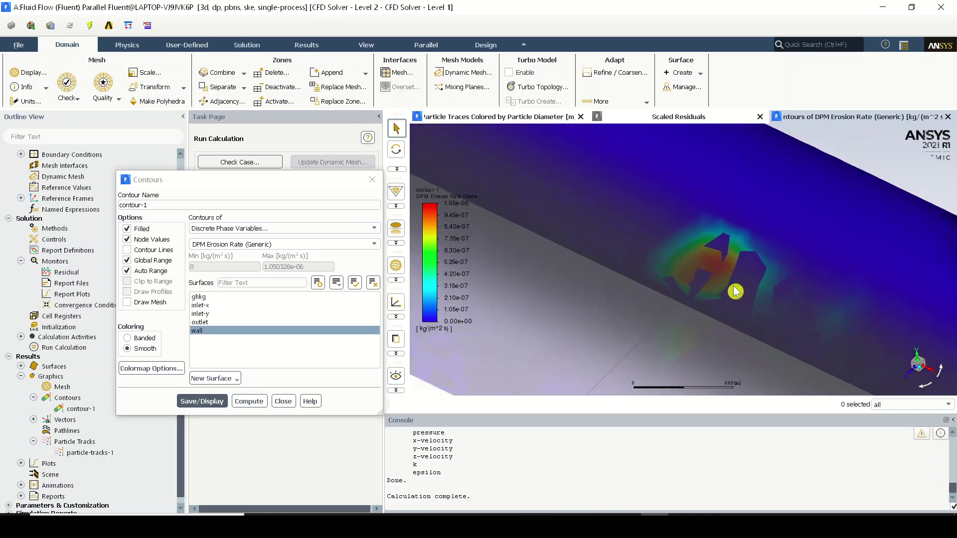
pyautogui.scroll(-8, 735, 292)
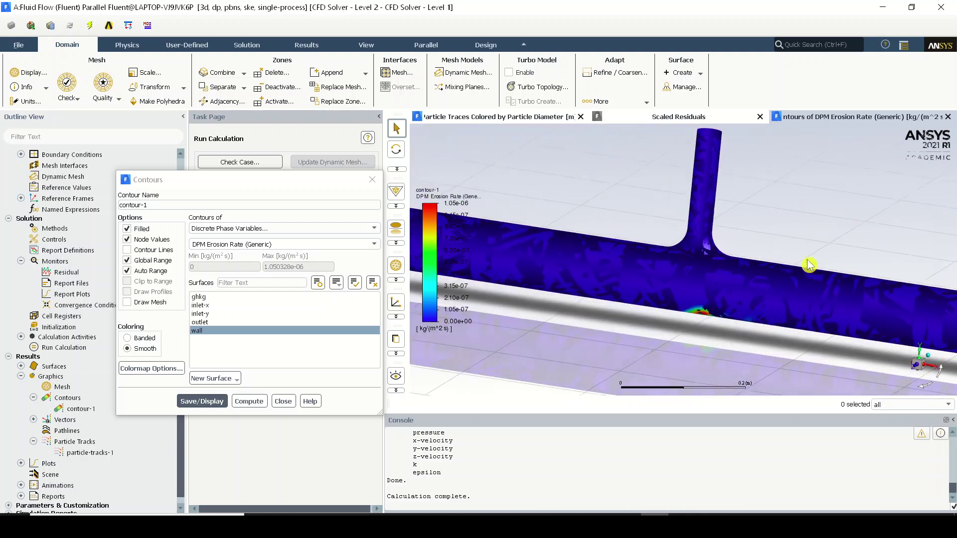
pyautogui.moveTo(809, 265); pyautogui.dragTo(620, 343)
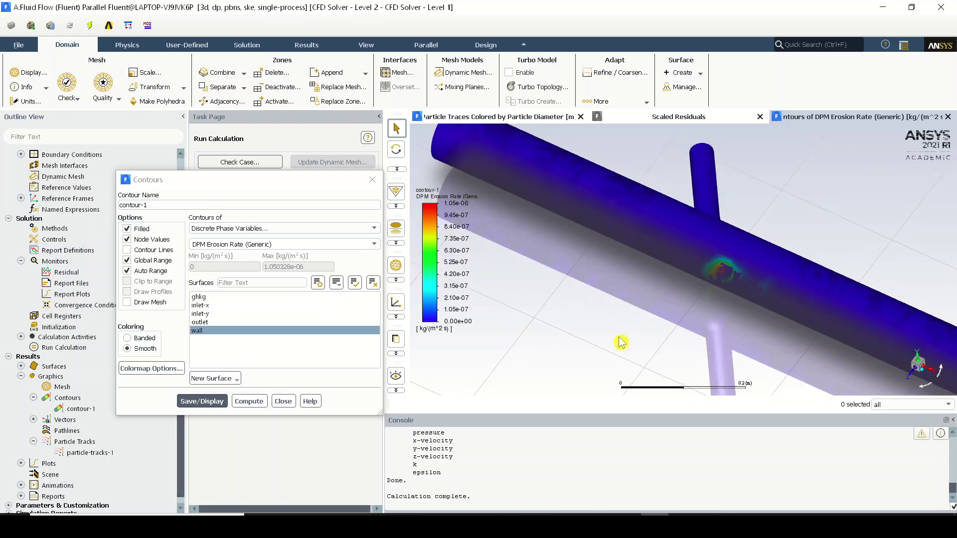
pyautogui.click(284, 401)
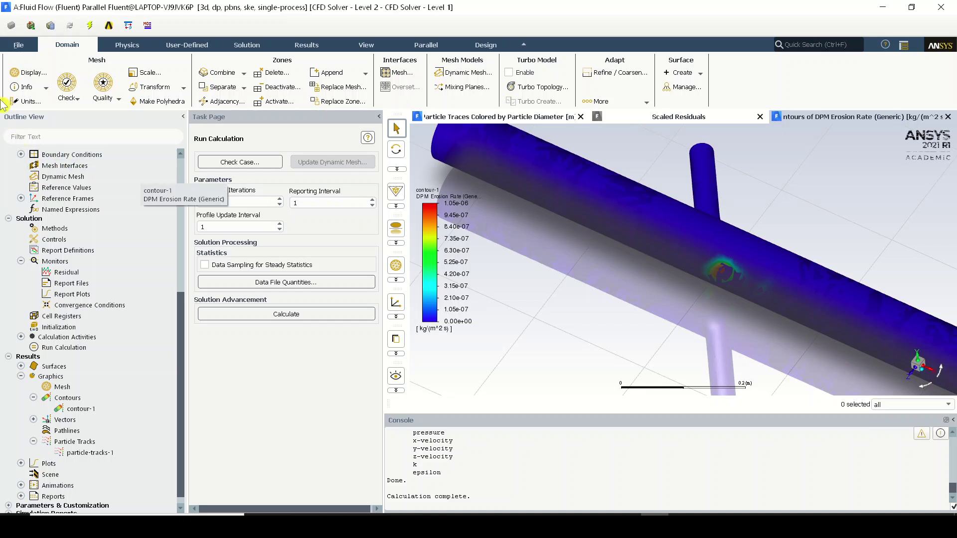
# Set up a solution data export as CDAT for CFD-Post & EnSight with surfaces inlet-x, inlet-y, outlet and wall and quantity DPM Erosion Rate (Generic)
pyautogui.click(11, 46)
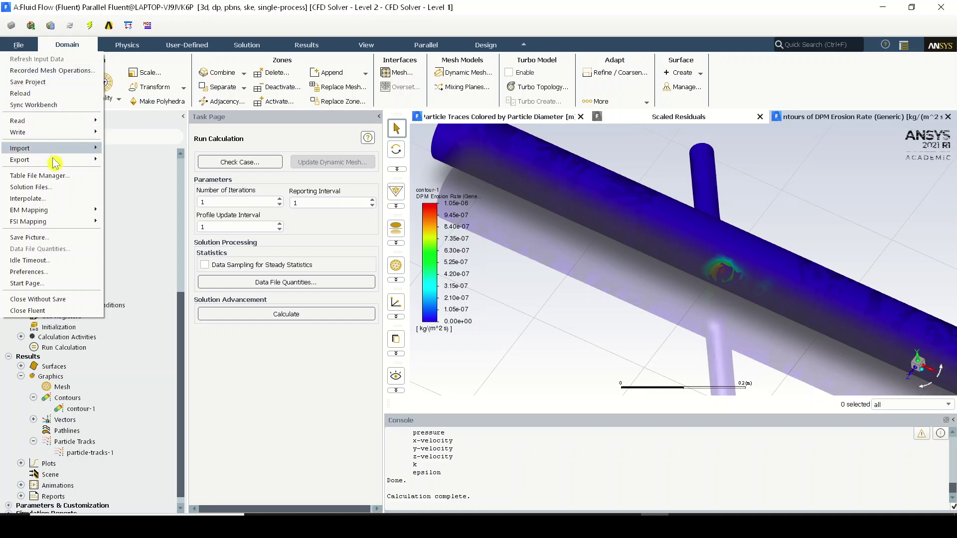
pyautogui.moveTo(54, 162)
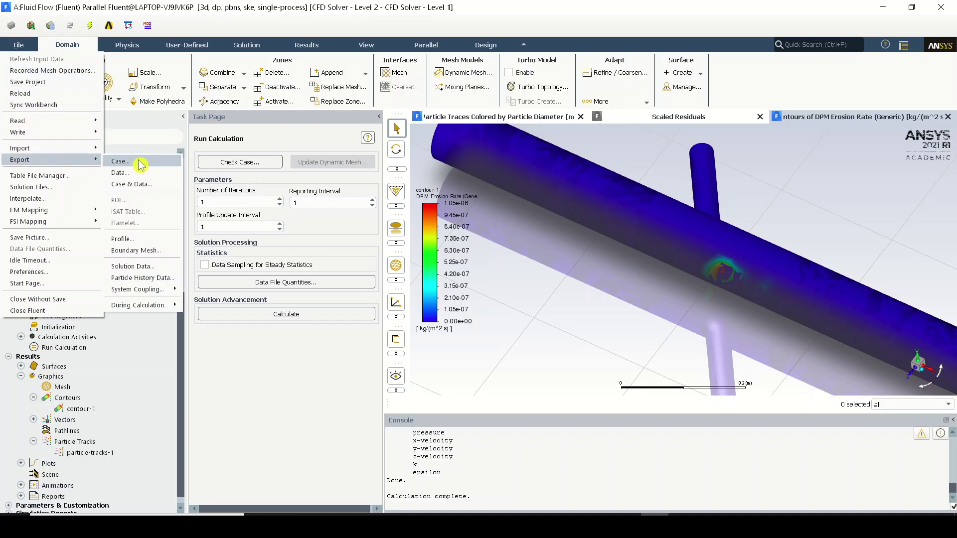
pyautogui.click(149, 267)
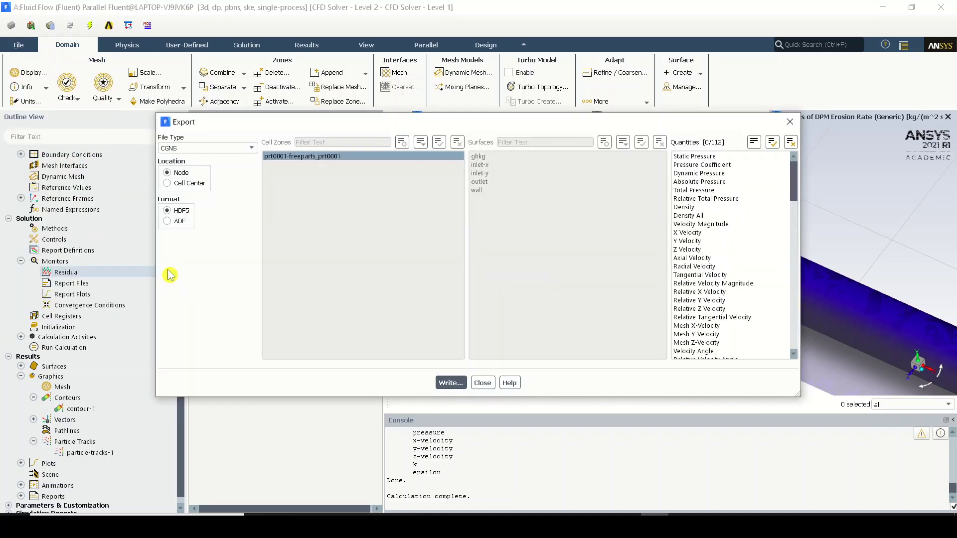
pyautogui.click(223, 147)
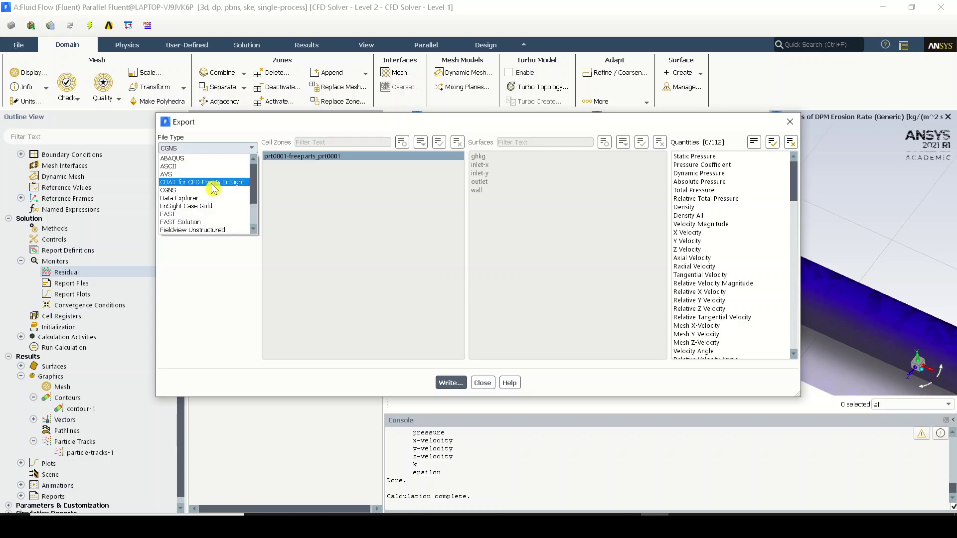
pyautogui.click(242, 183)
pyautogui.moveTo(478, 165); pyautogui.dragTo(511, 203)
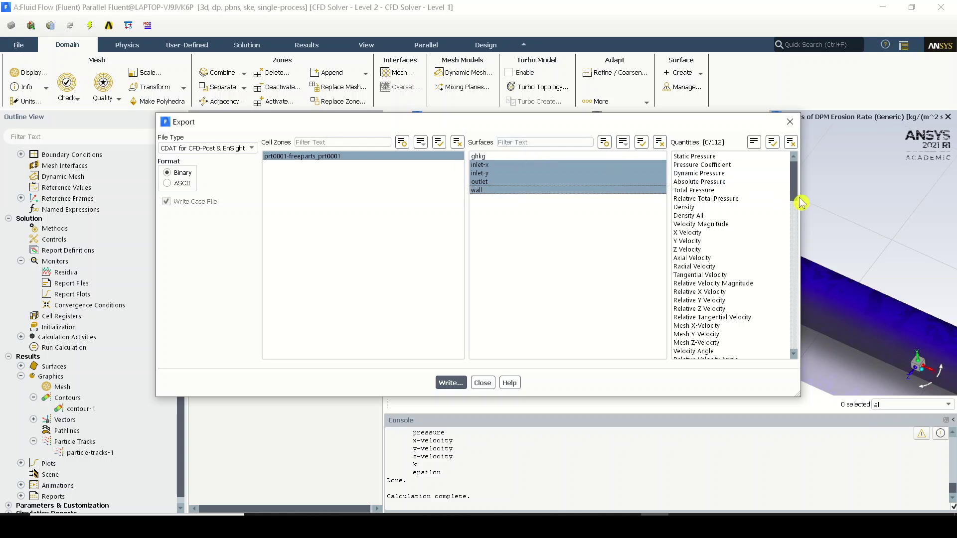
pyautogui.moveTo(797, 196); pyautogui.dragTo(800, 258)
pyautogui.click(734, 225)
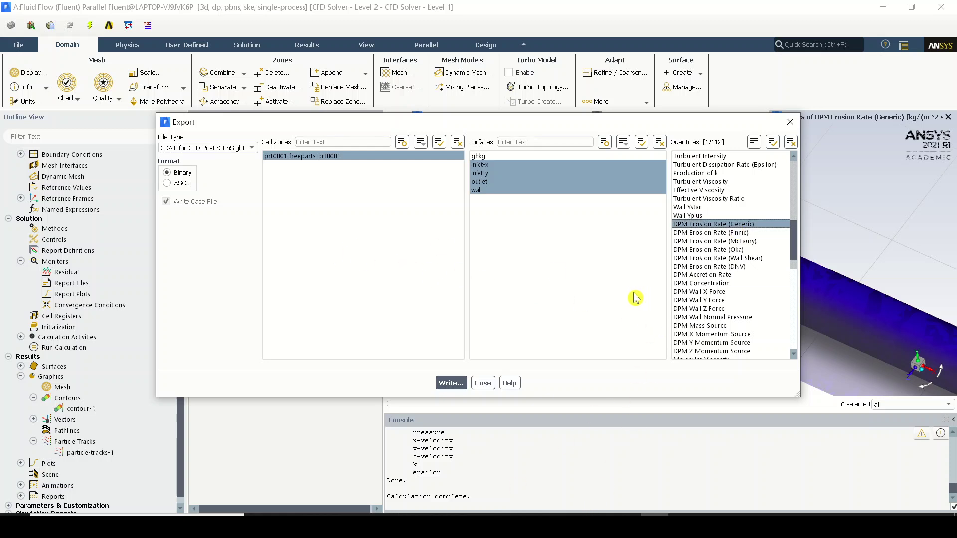
# Write the solution data export under the file name soil-erosion and close the export settings
pyautogui.click(451, 383)
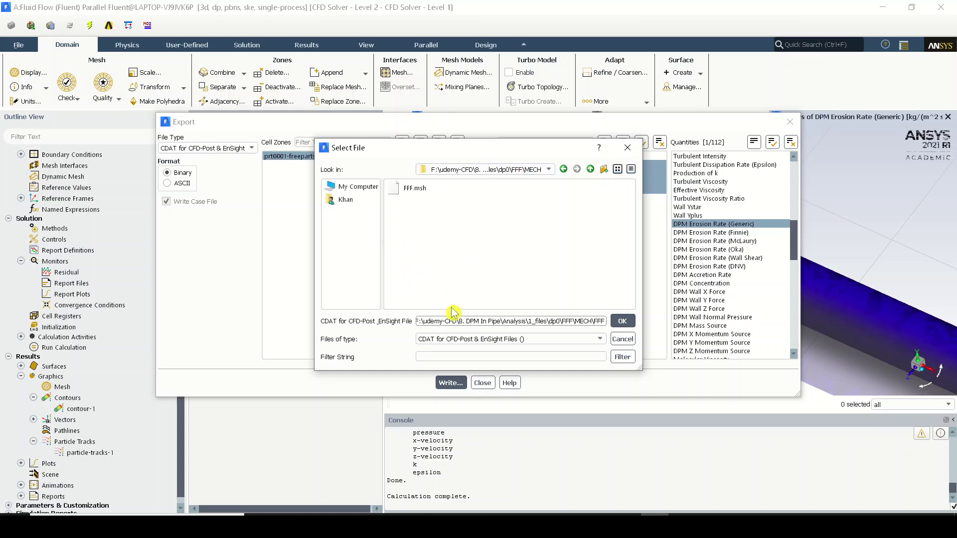
pyautogui.tripleClick(453, 326)
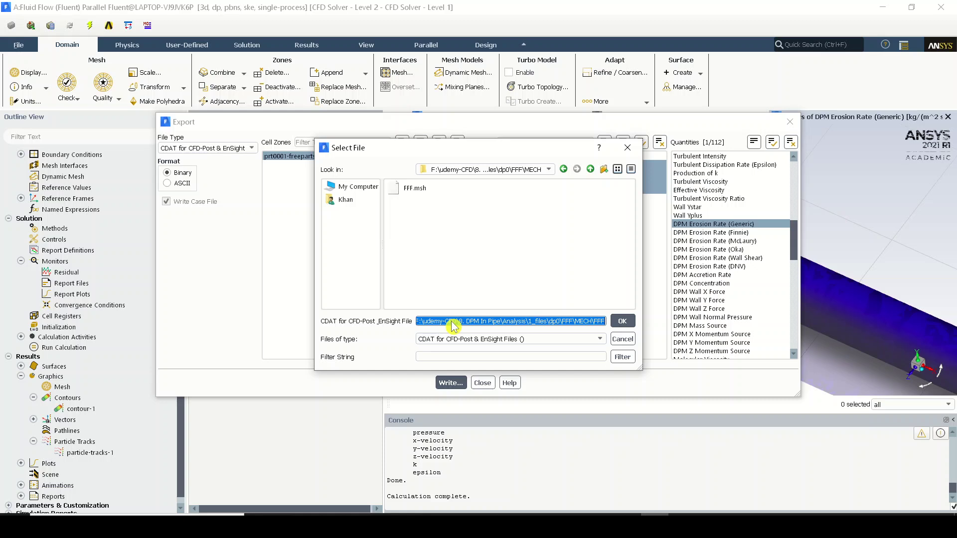
pyautogui.write('soil-erosion')
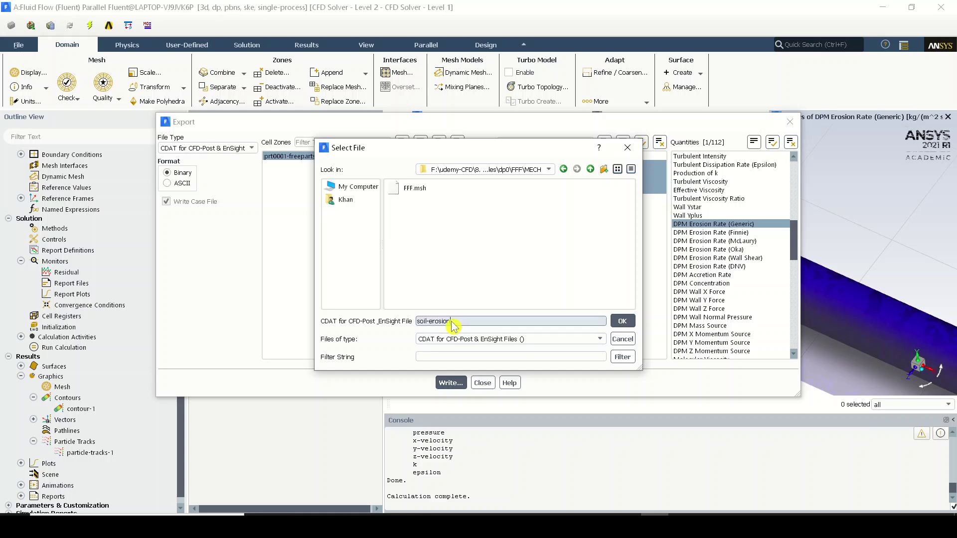
pyautogui.click(622, 321)
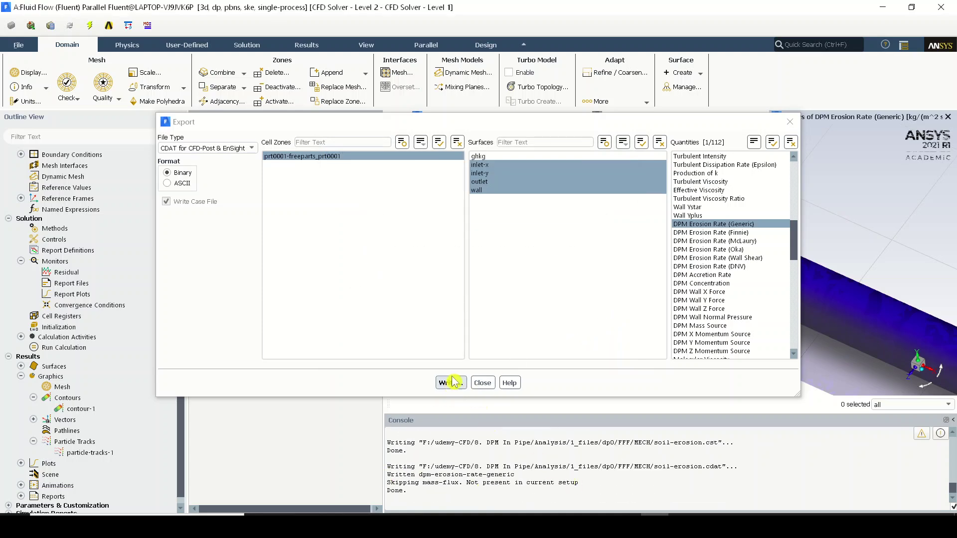
pyautogui.click(482, 382)
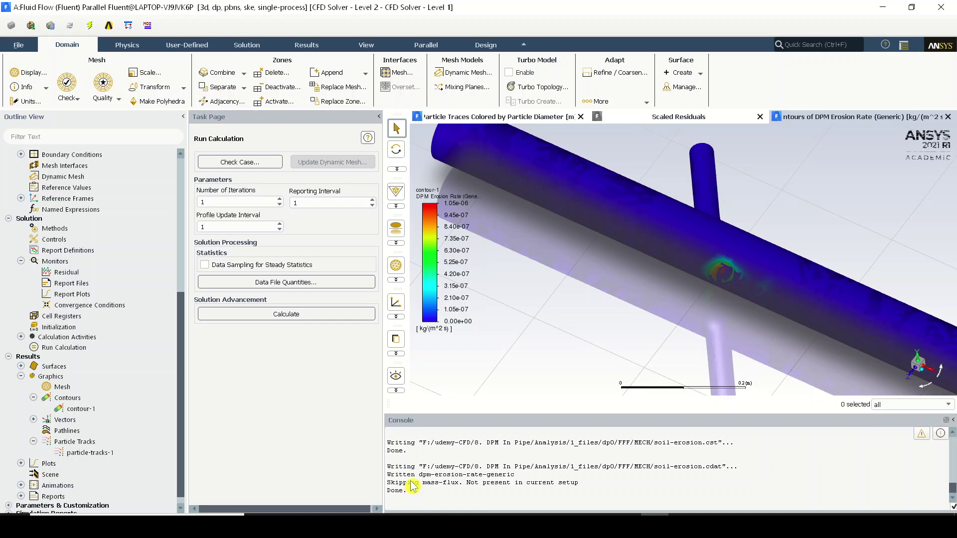
# Export the particle history data of injection abc in CFD-Post format with Particle Residence Time as the quantity
pyautogui.click(22, 50)
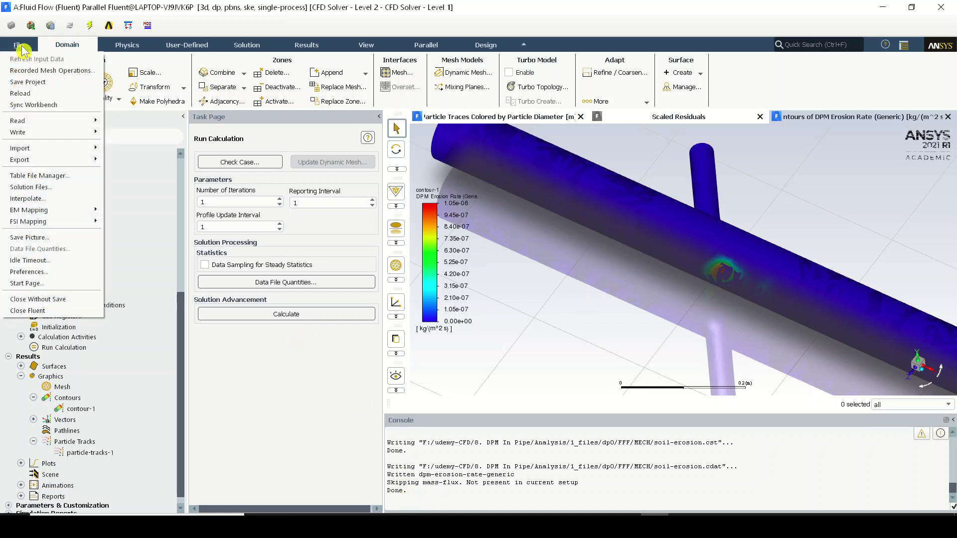
pyautogui.moveTo(48, 160)
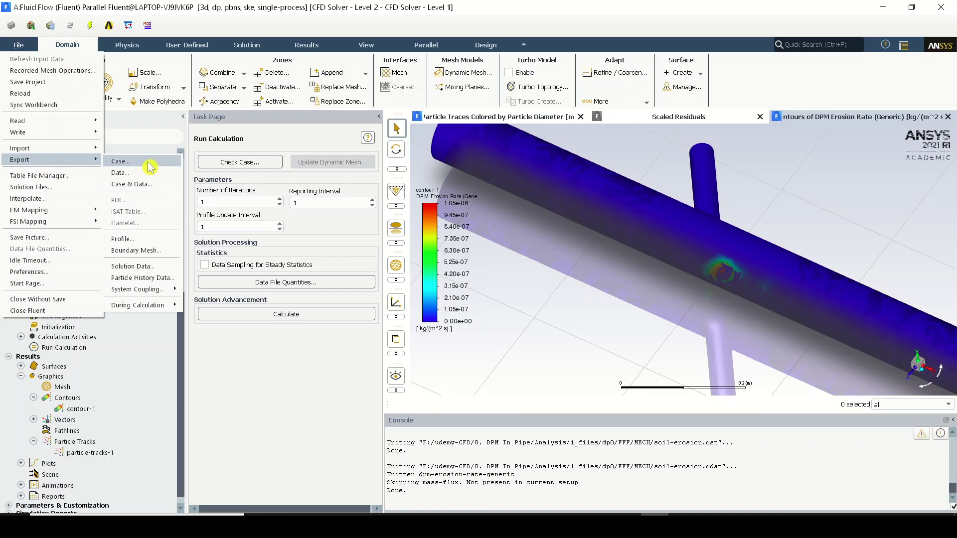
pyautogui.click(159, 278)
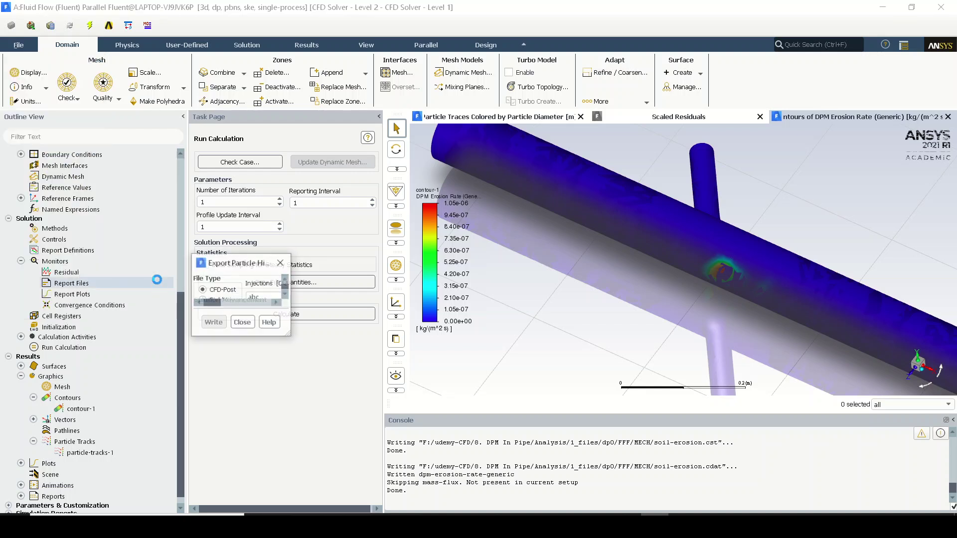
pyautogui.moveTo(284, 263); pyautogui.dragTo(199, 182)
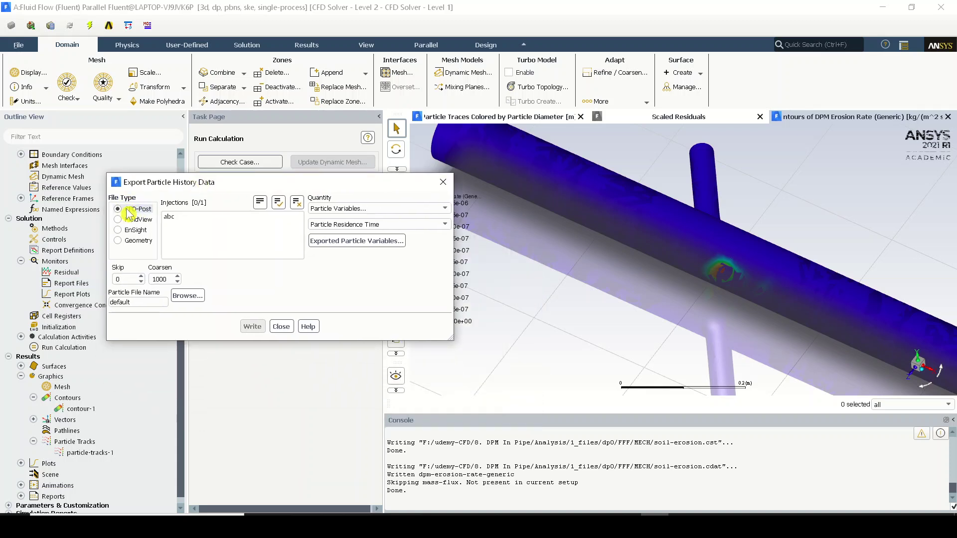
pyautogui.click(169, 217)
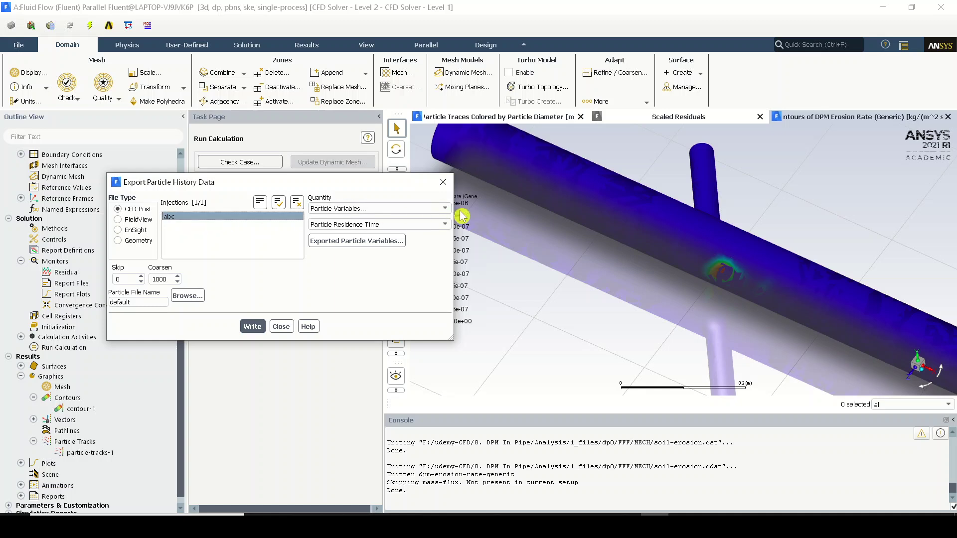
pyautogui.click(445, 225)
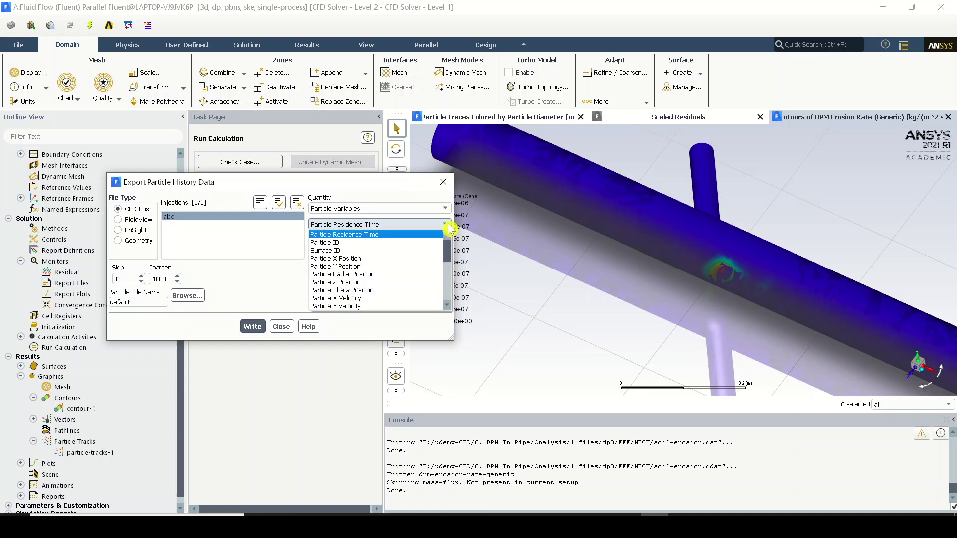
pyautogui.click(273, 276)
pyautogui.doubleClick(144, 305)
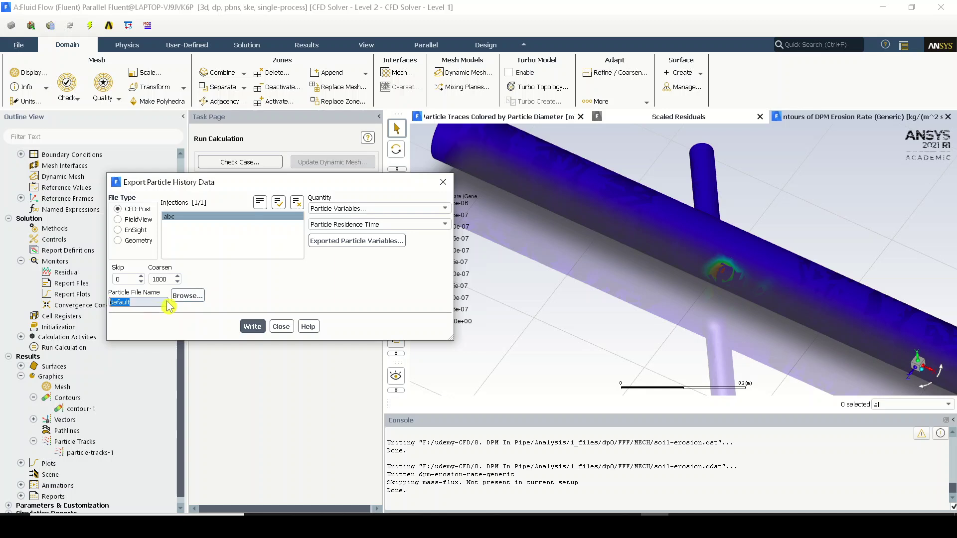
pyautogui.click(252, 329)
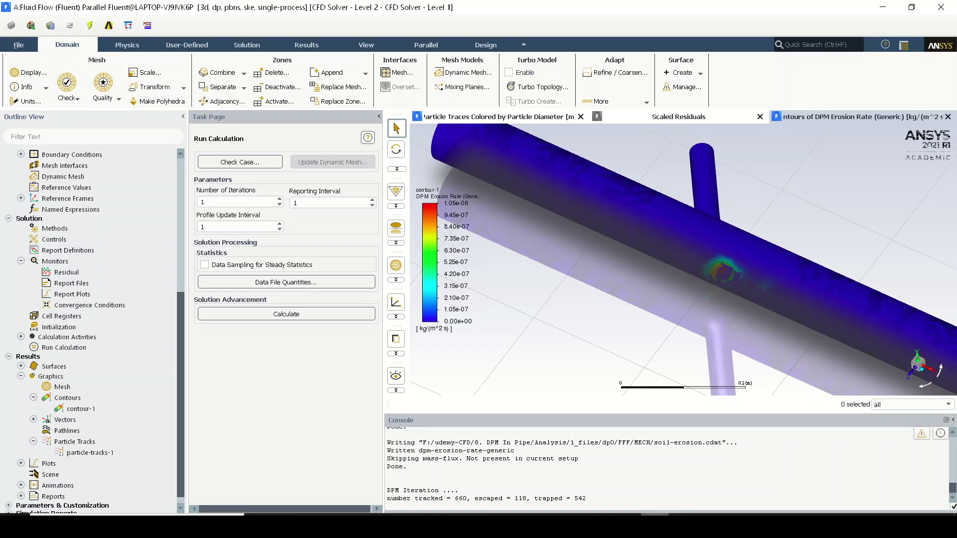
# Quit the solver session, using the settings changes for the current calculation only
pyautogui.click(941, 7)
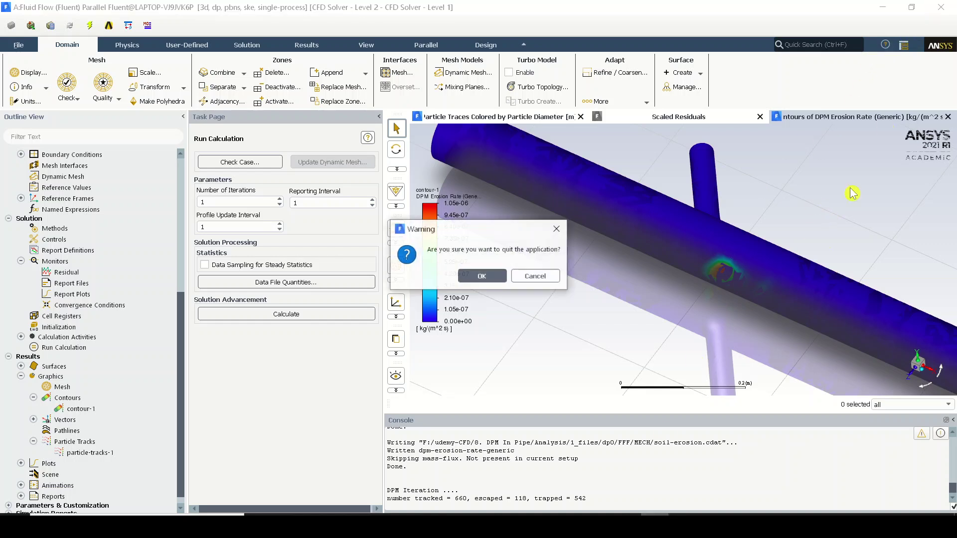
pyautogui.click(495, 276)
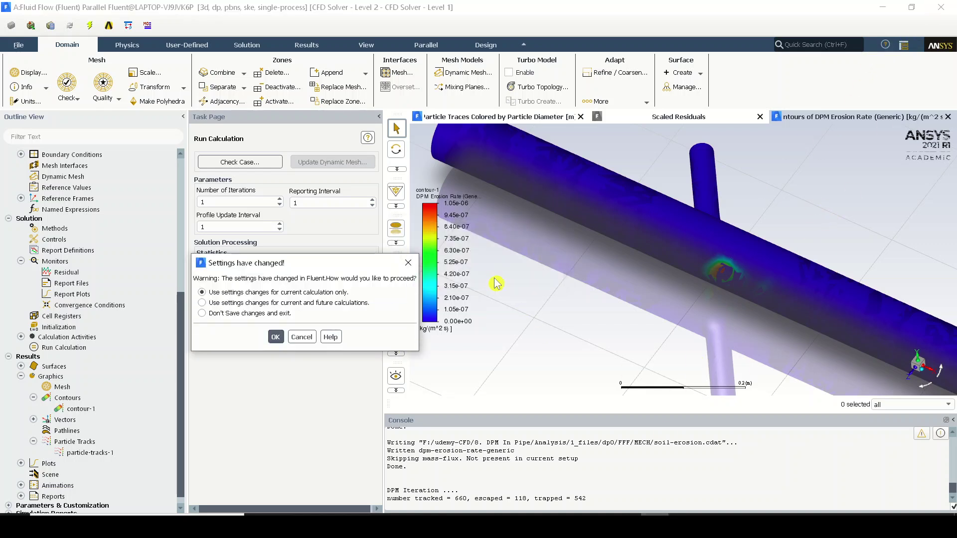
pyautogui.click(276, 337)
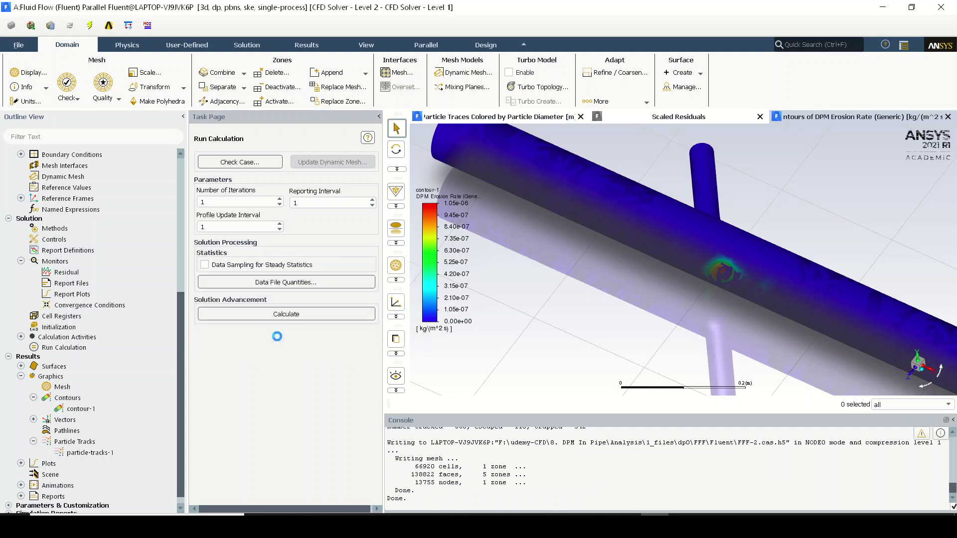